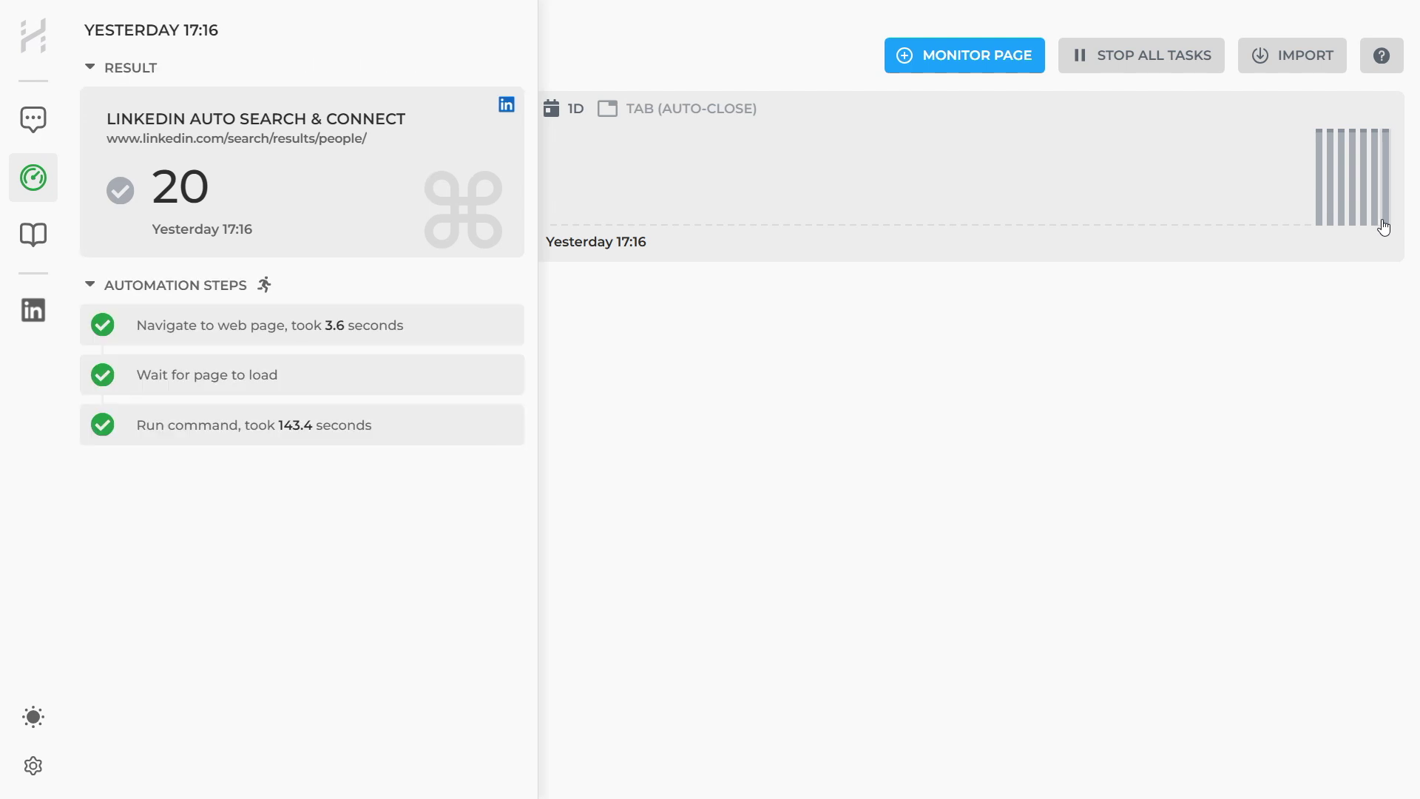
# - Browse past run details on the dashboard, then import the LinkedIn Auto Search & Connect command
pyautogui.click(1365, 225)
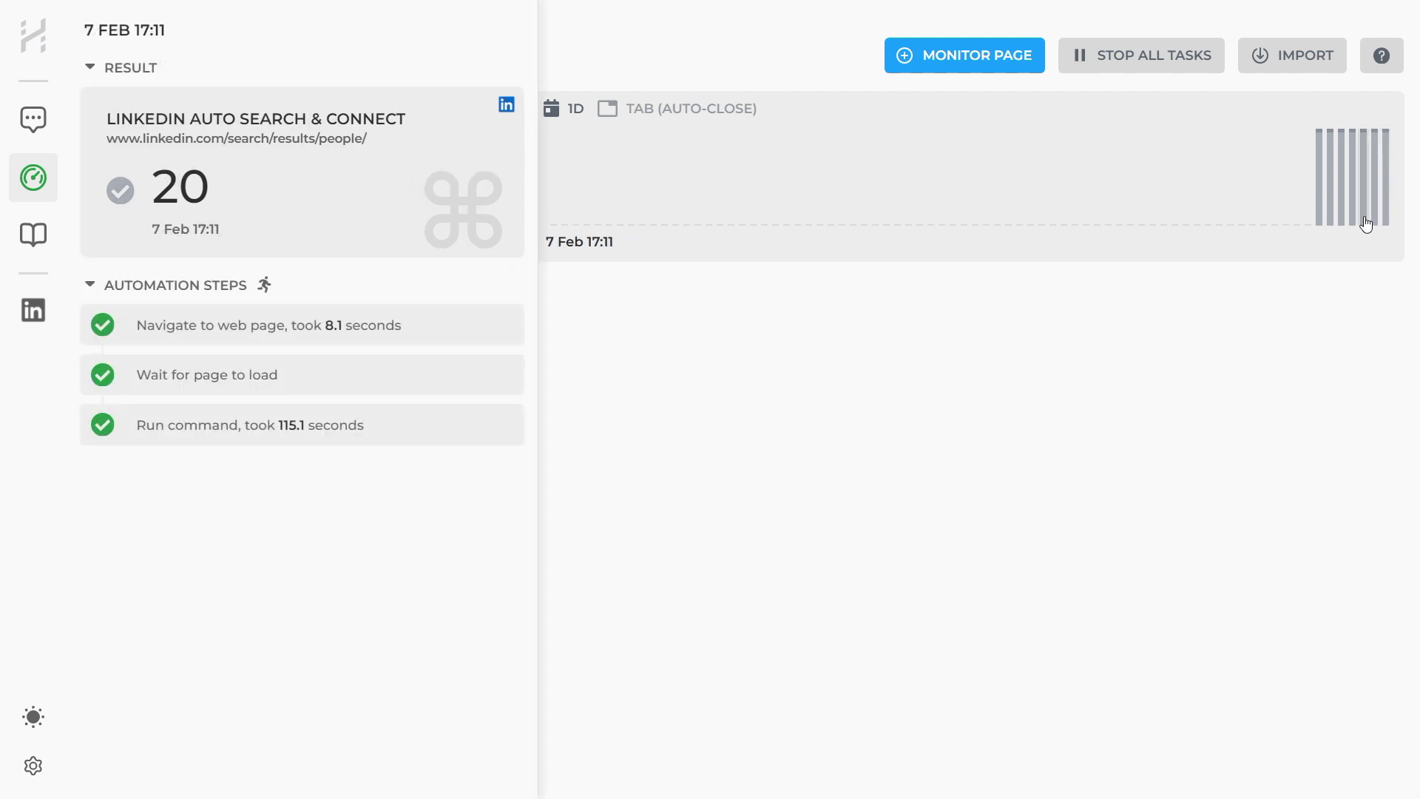
pyautogui.click(1354, 223)
pyautogui.click(1341, 223)
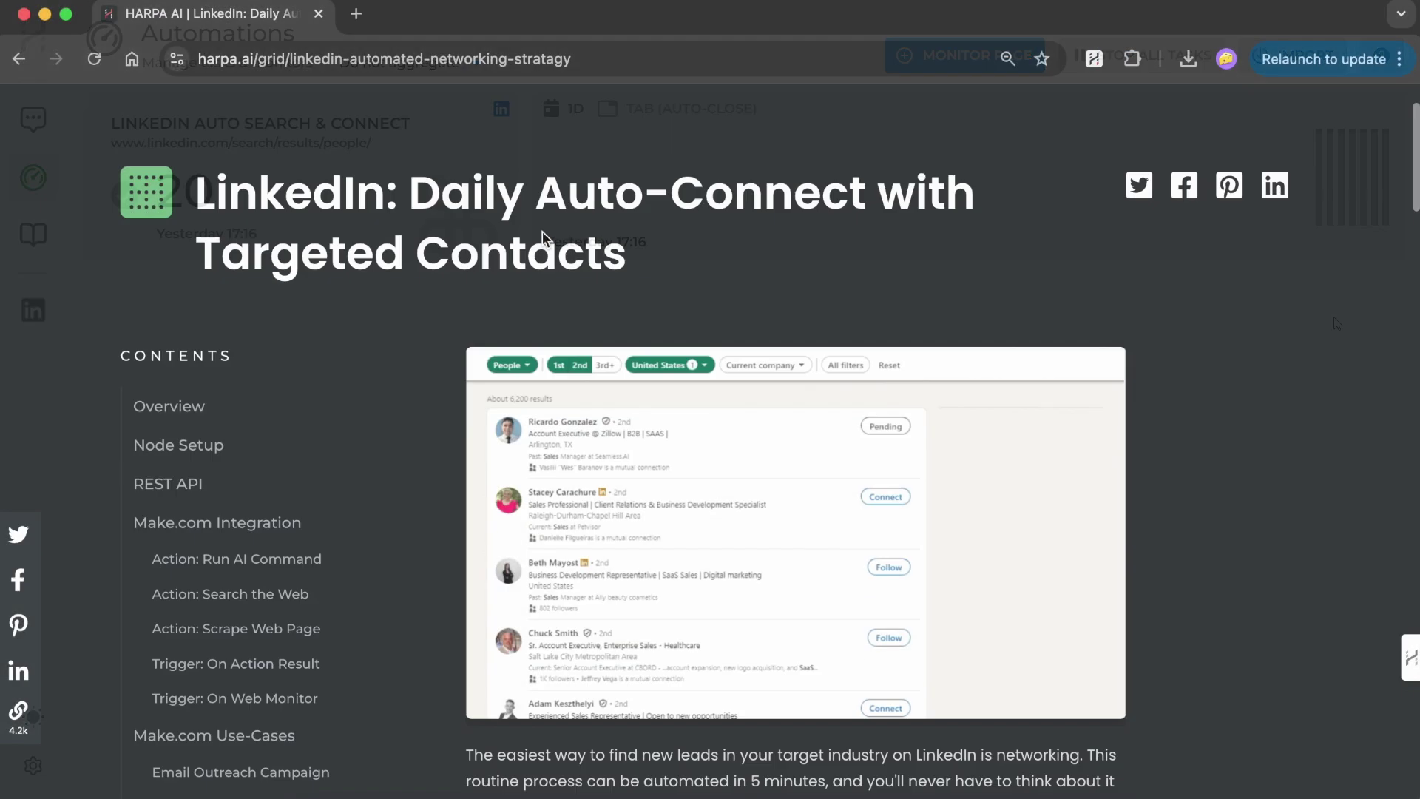
pyautogui.scroll(-10, 542, 233)
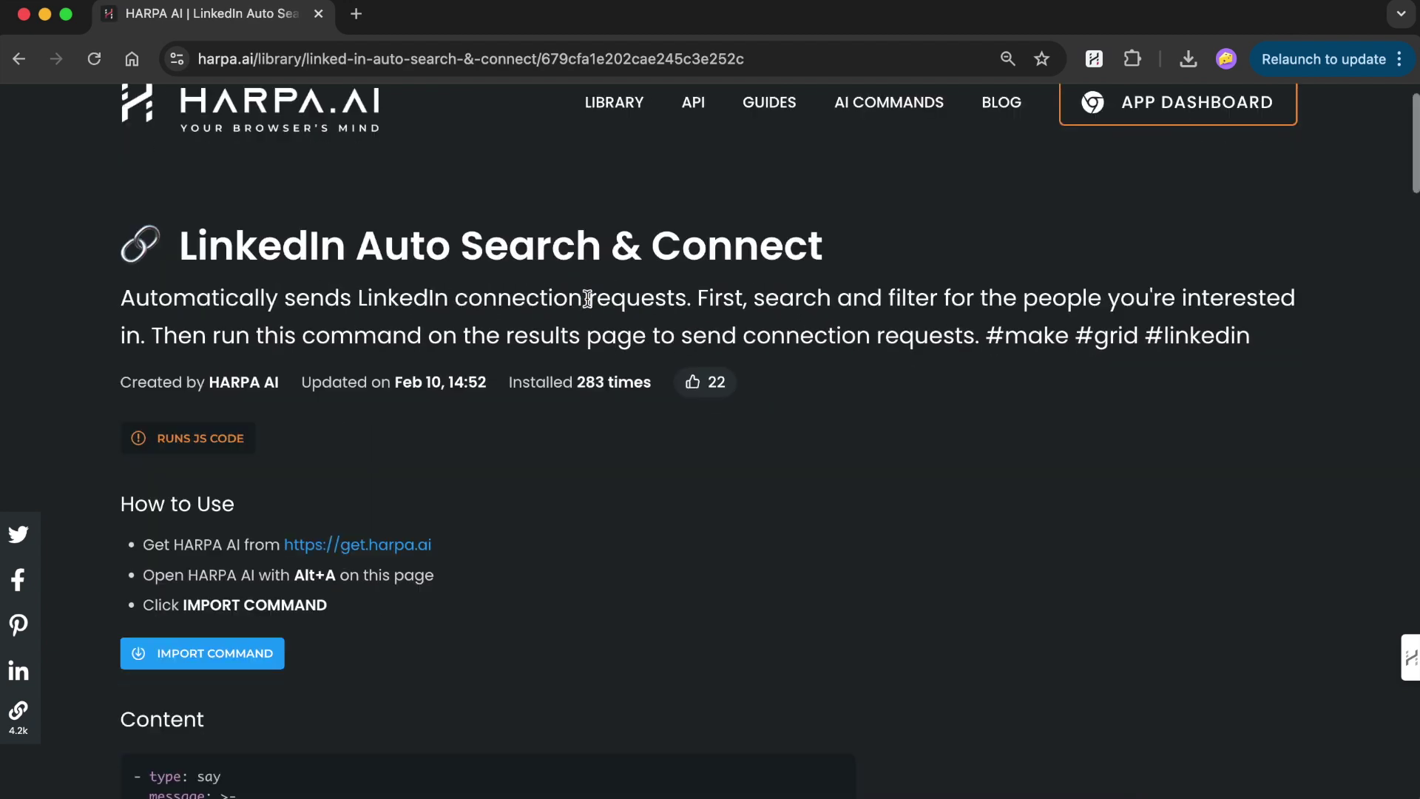
pyautogui.click(231, 656)
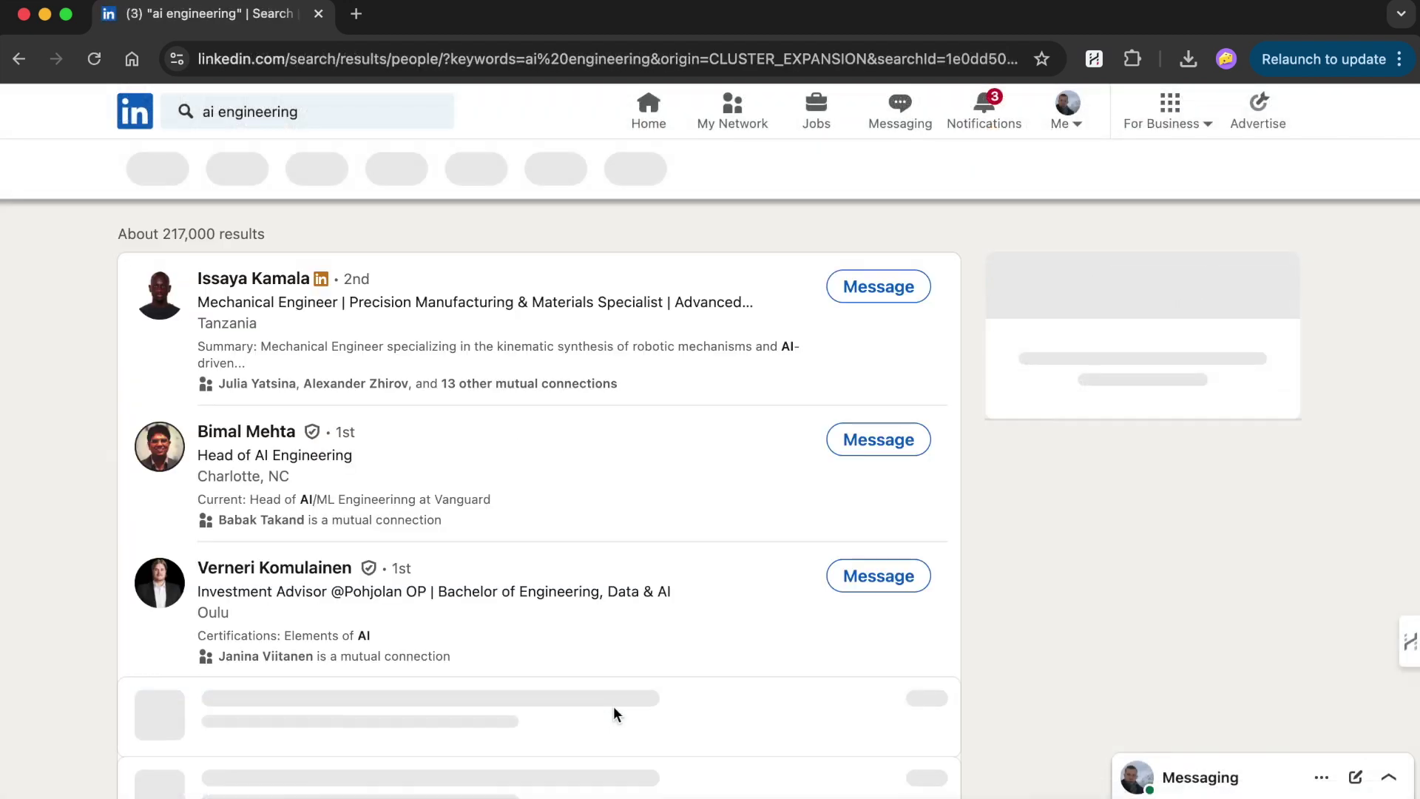
# - Filter the 'ai engineering' people search to 2nd/3rd+ connections located in the United States
pyautogui.click(304, 175)
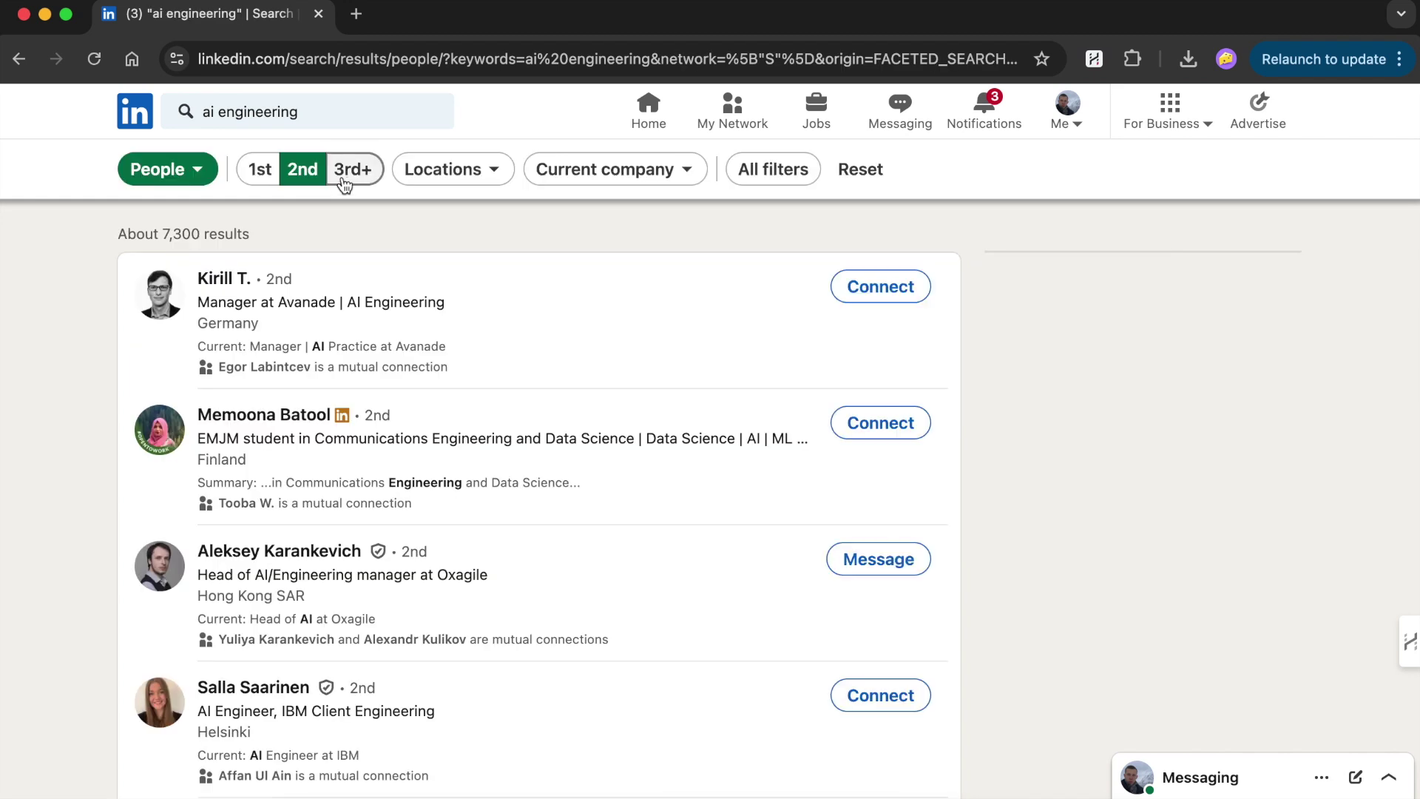
pyautogui.click(499, 175)
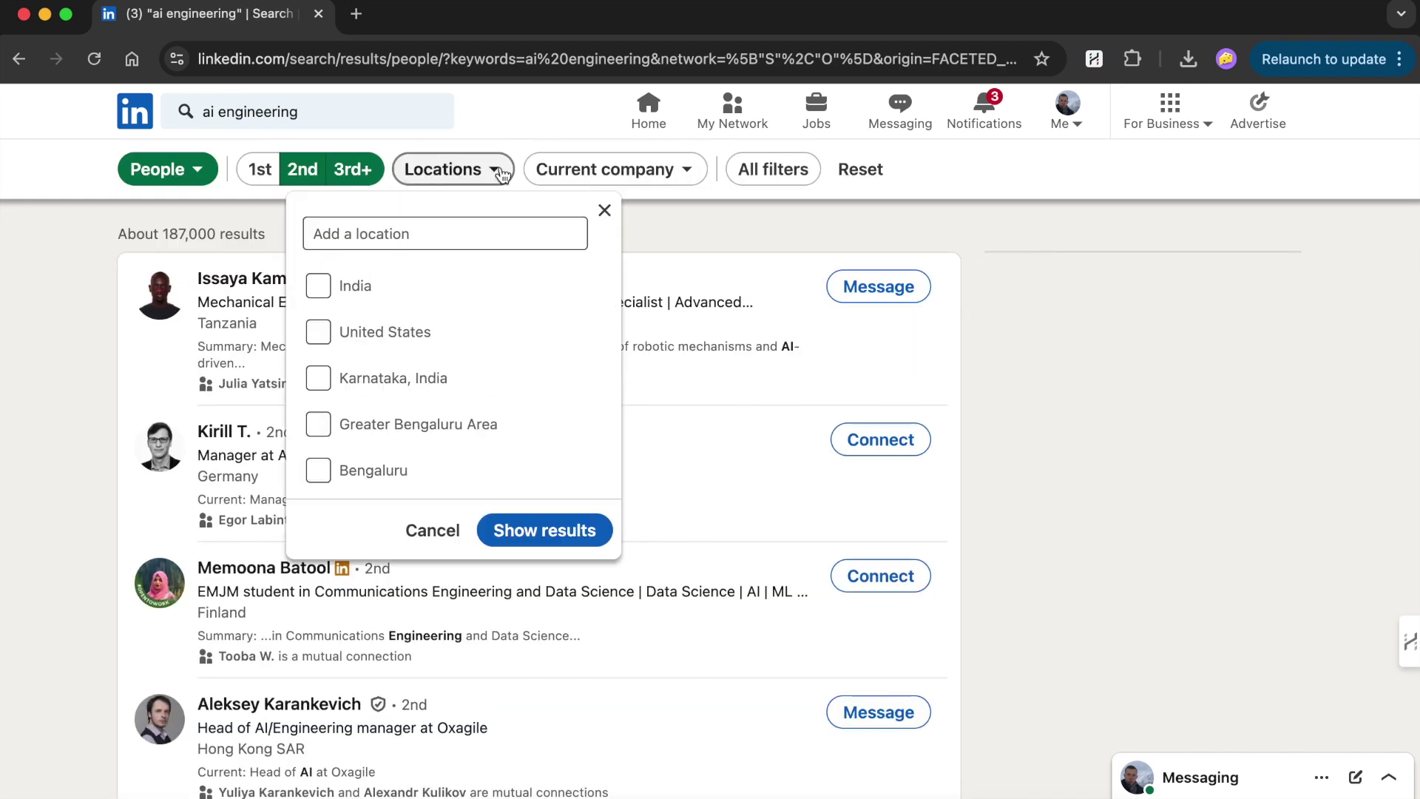
pyautogui.click(544, 529)
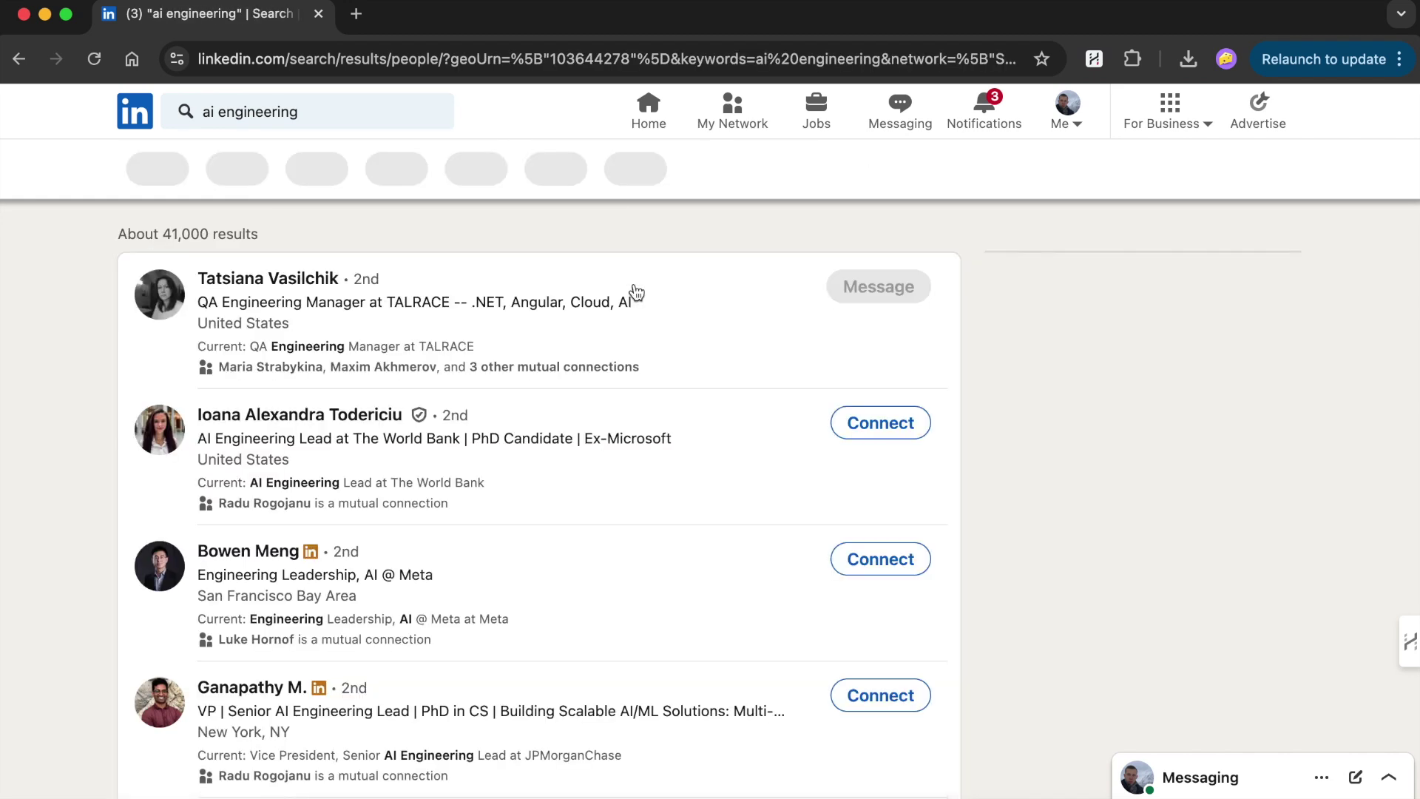
pyautogui.click(738, 170)
# - Open the Autolabel GMail scheduled task from HARPA's automation tools
pyautogui.click(973, 672)
pyautogui.click(1408, 641)
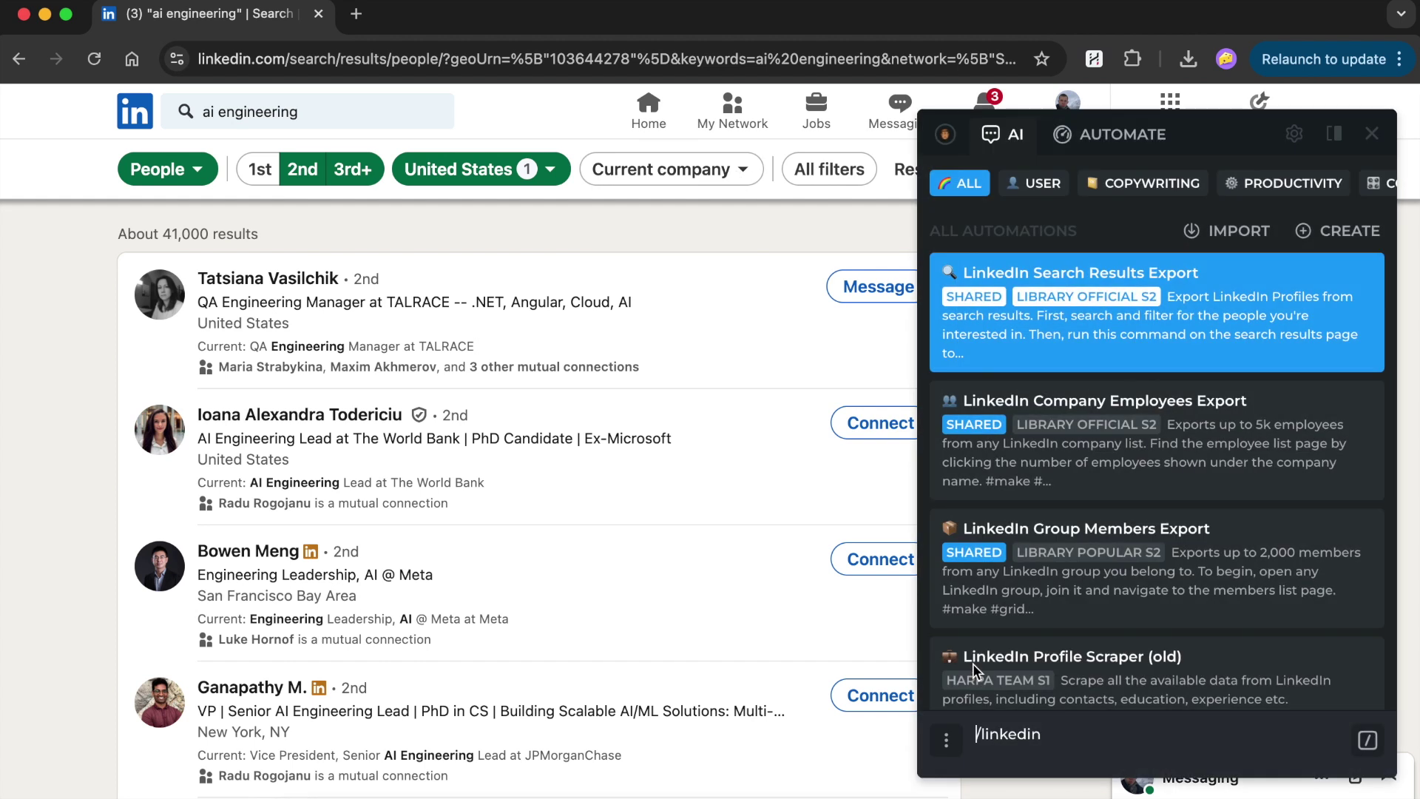
pyautogui.click(1123, 134)
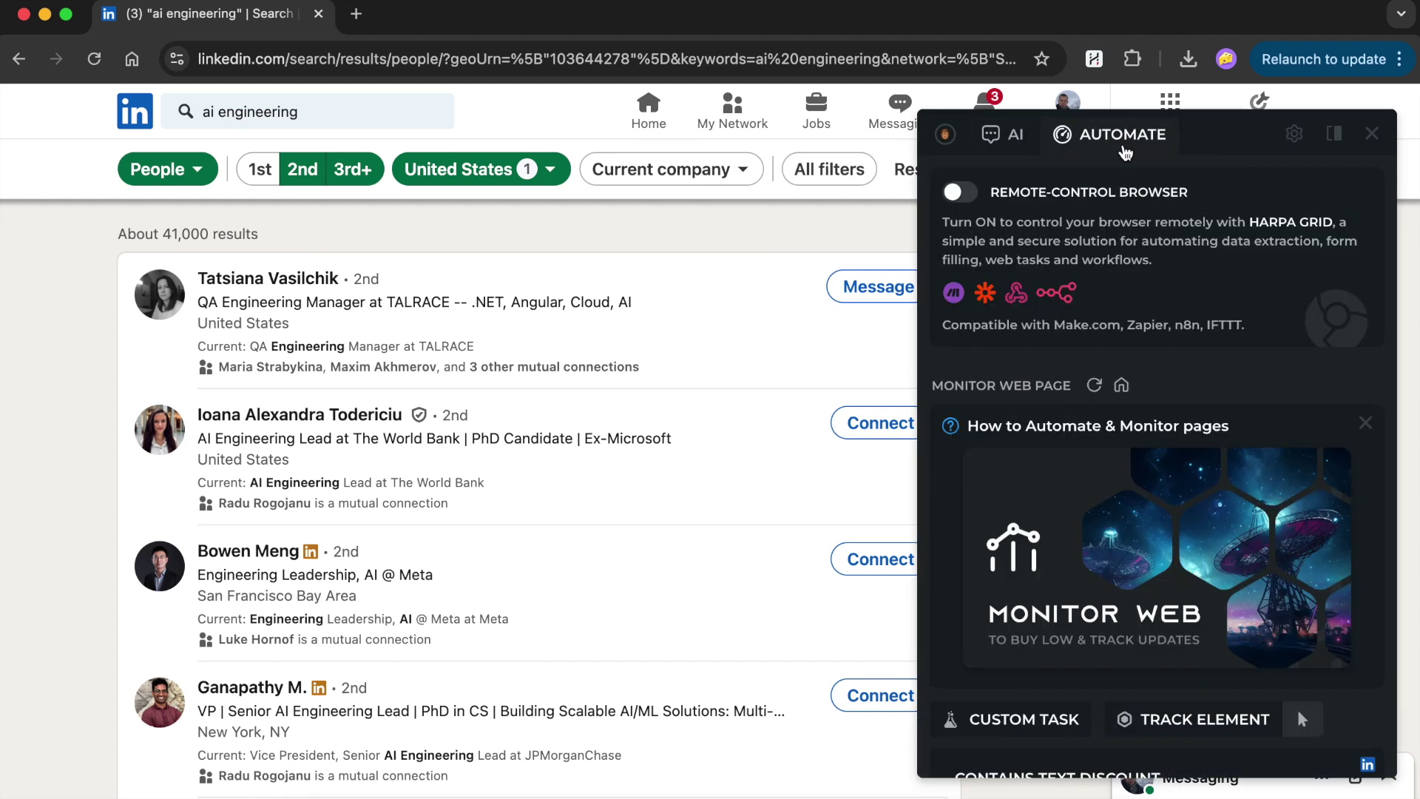
pyautogui.scroll(-10, 1068, 410)
pyautogui.scroll(-5, 1068, 413)
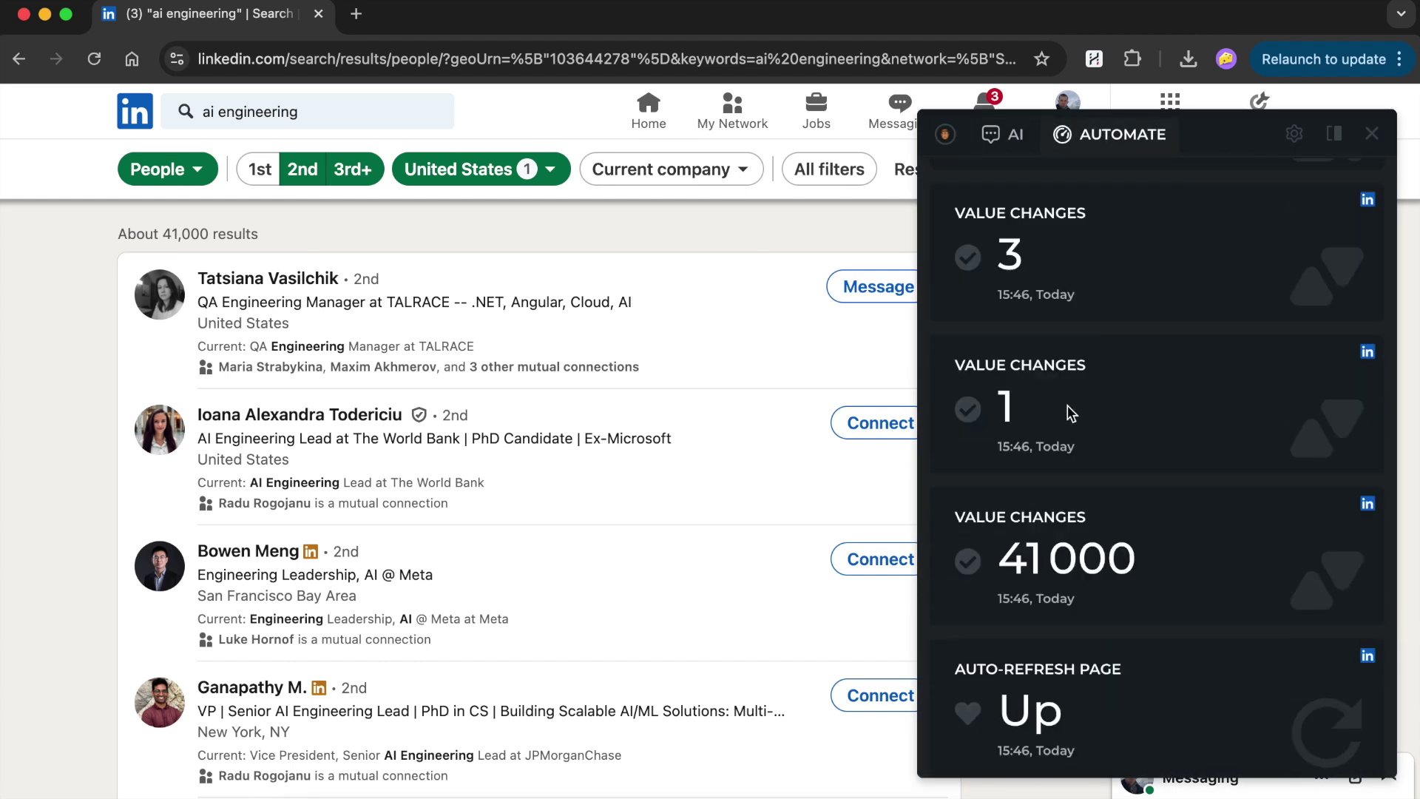
pyautogui.scroll(-3, 1067, 414)
pyautogui.scroll(-4, 1067, 414)
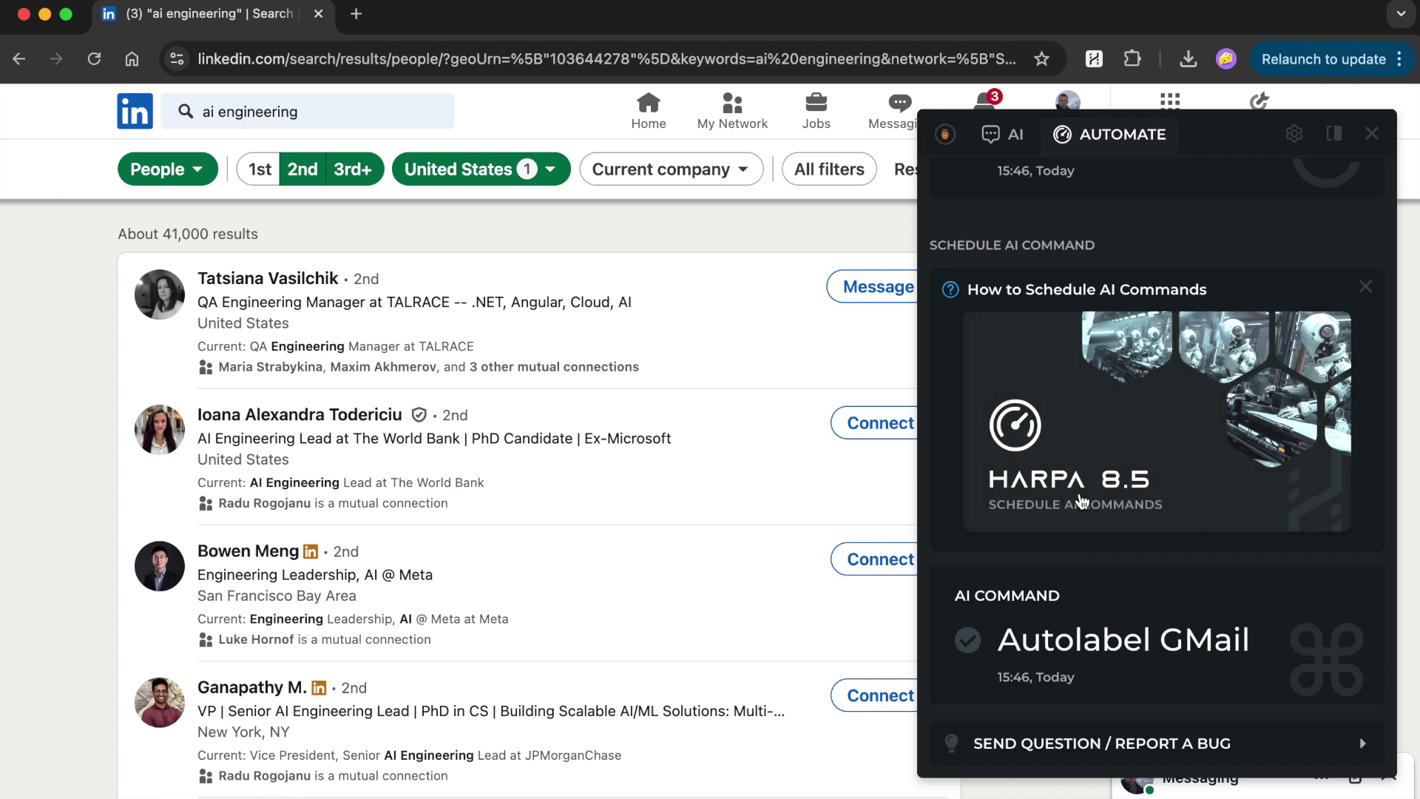
pyautogui.click(1094, 611)
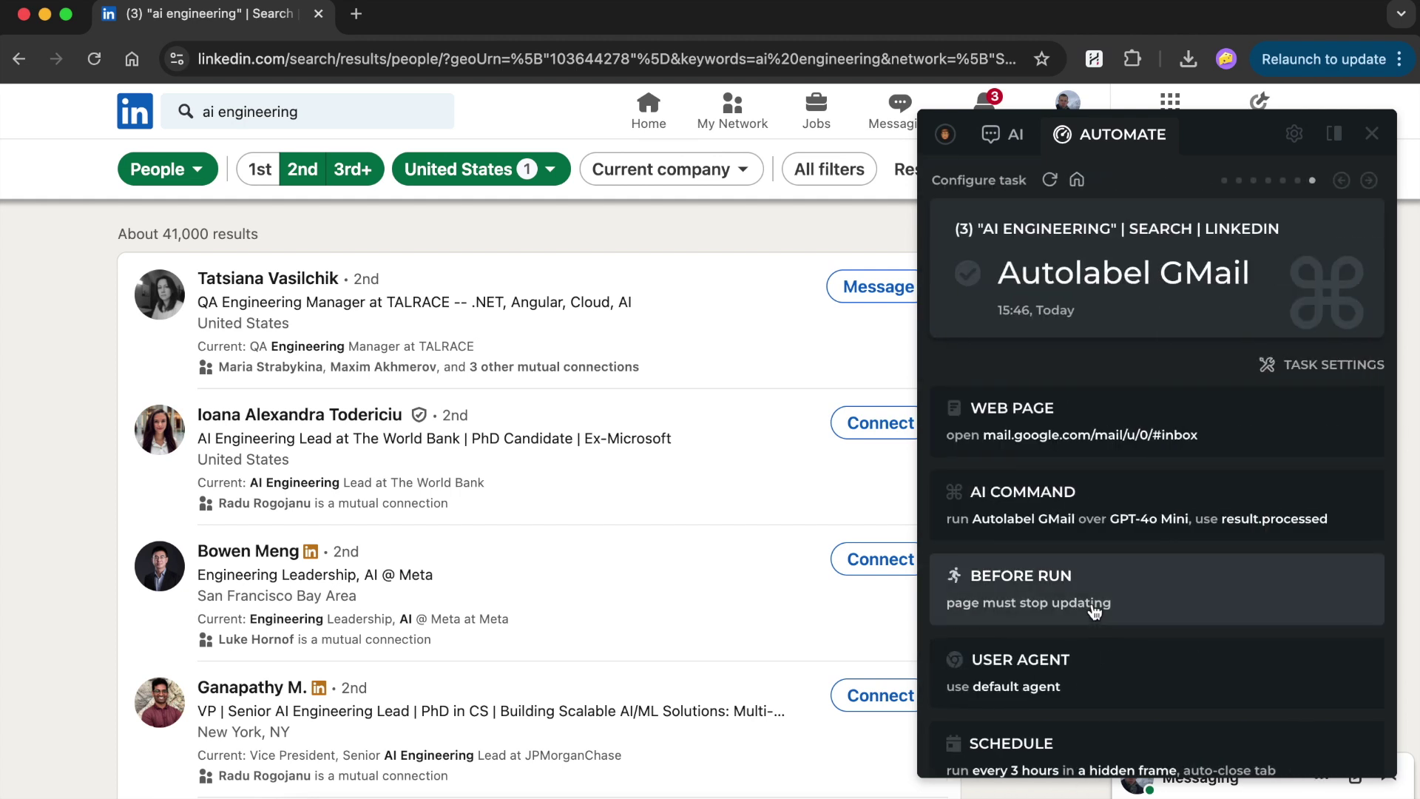
# - Replace the task's web page address with the filtered LinkedIn search URL
pyautogui.click(1087, 449)
pyautogui.click(665, 59)
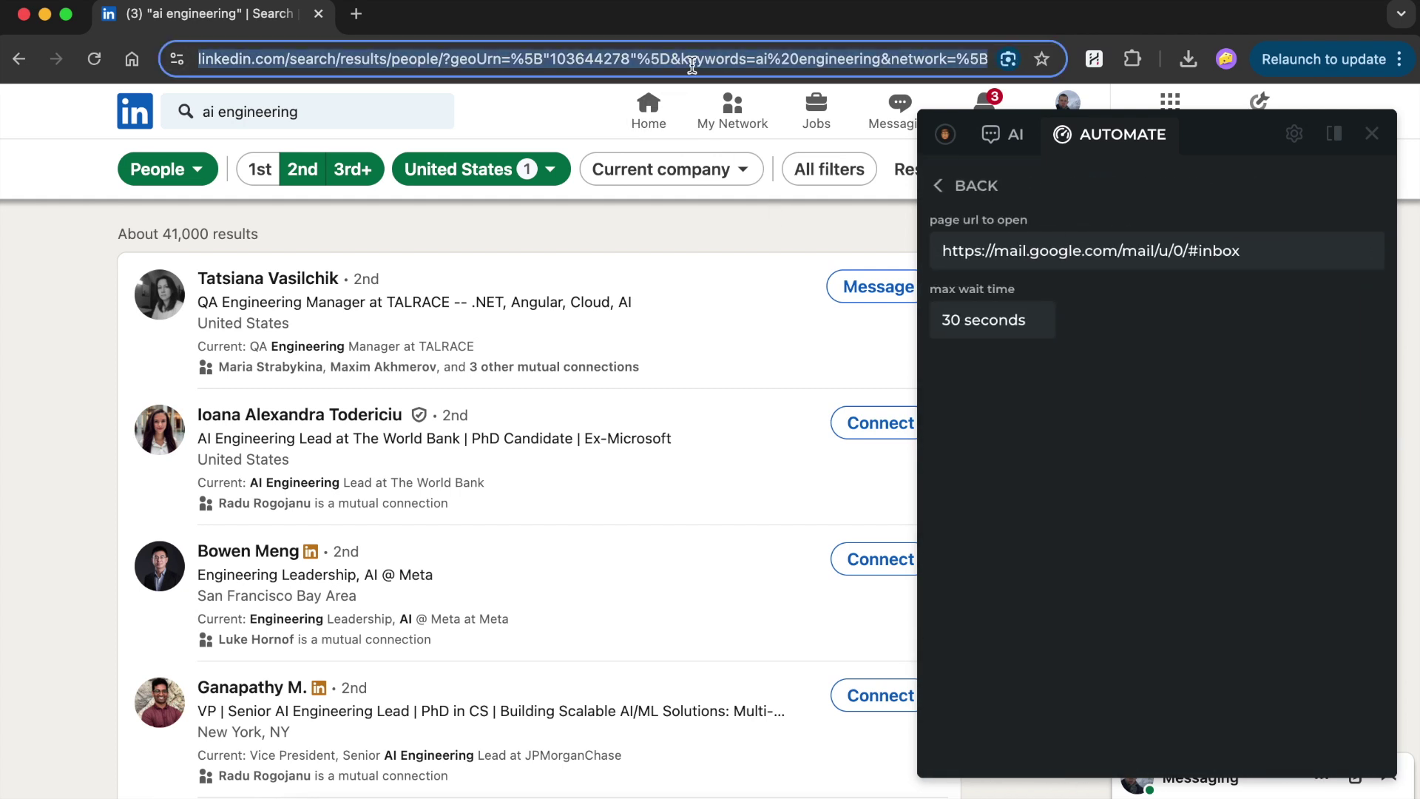
pyautogui.click(1099, 253)
pyautogui.hotkey('ctrl', 'v')
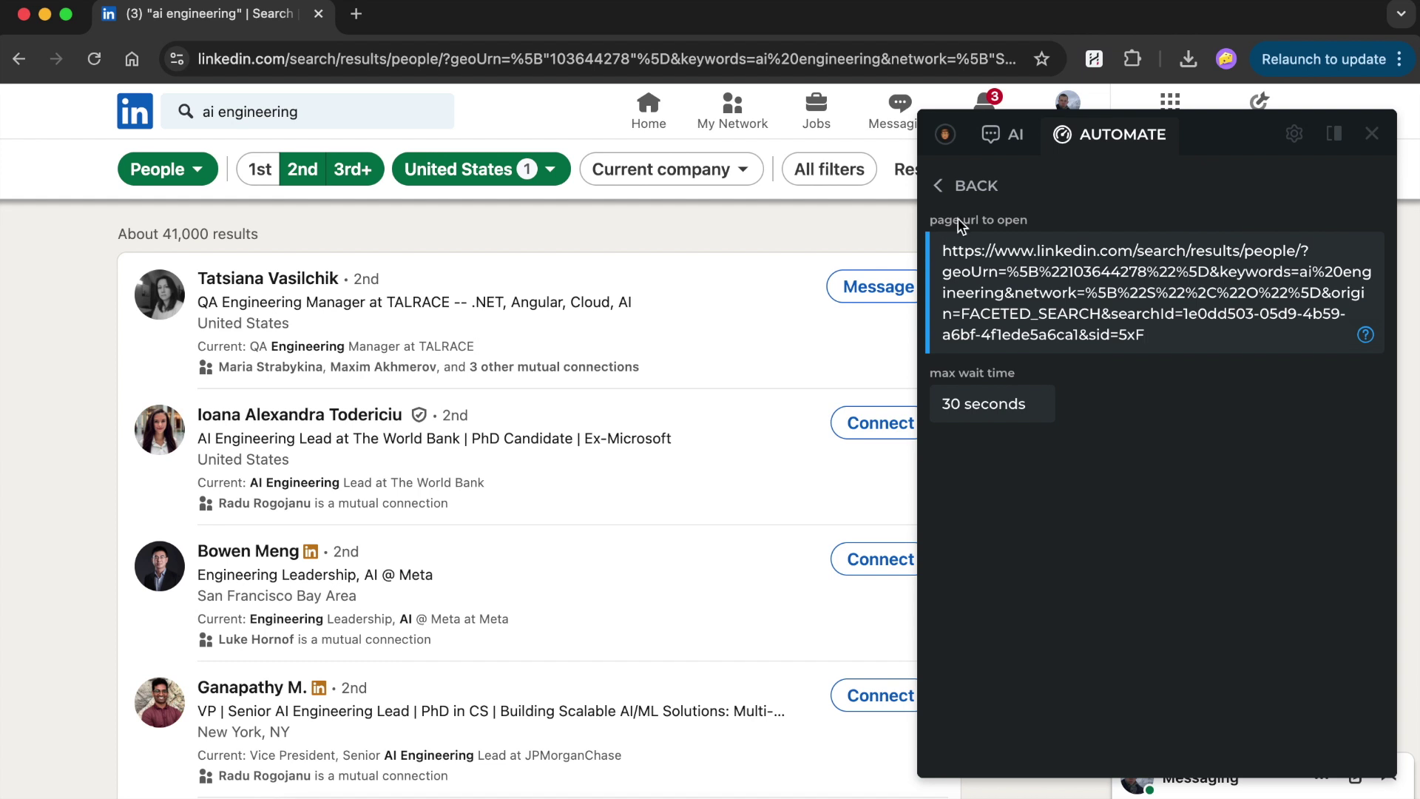
pyautogui.click(976, 186)
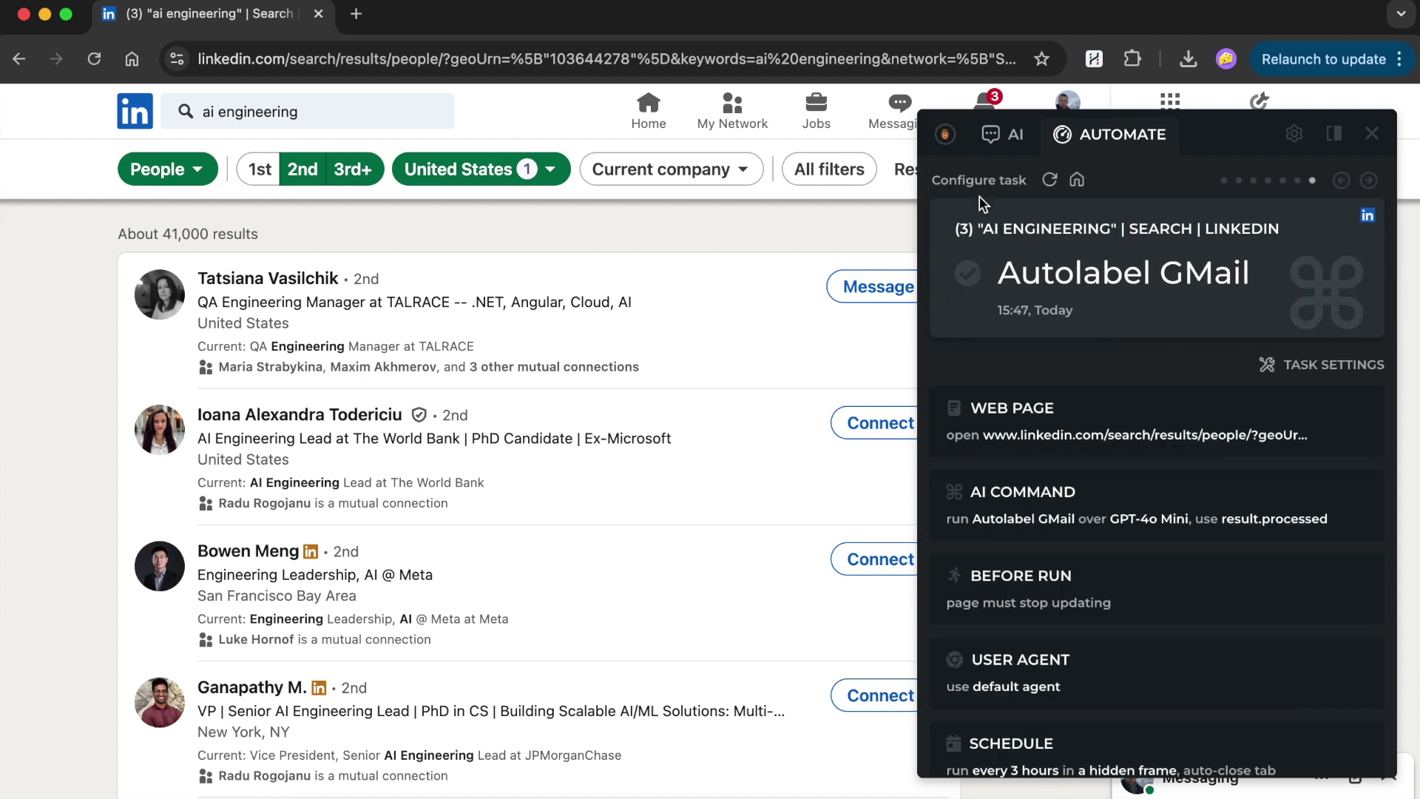
# - Set the task's AI command to LinkedIn Auto Search & Connect with two inputs
pyautogui.click(1033, 501)
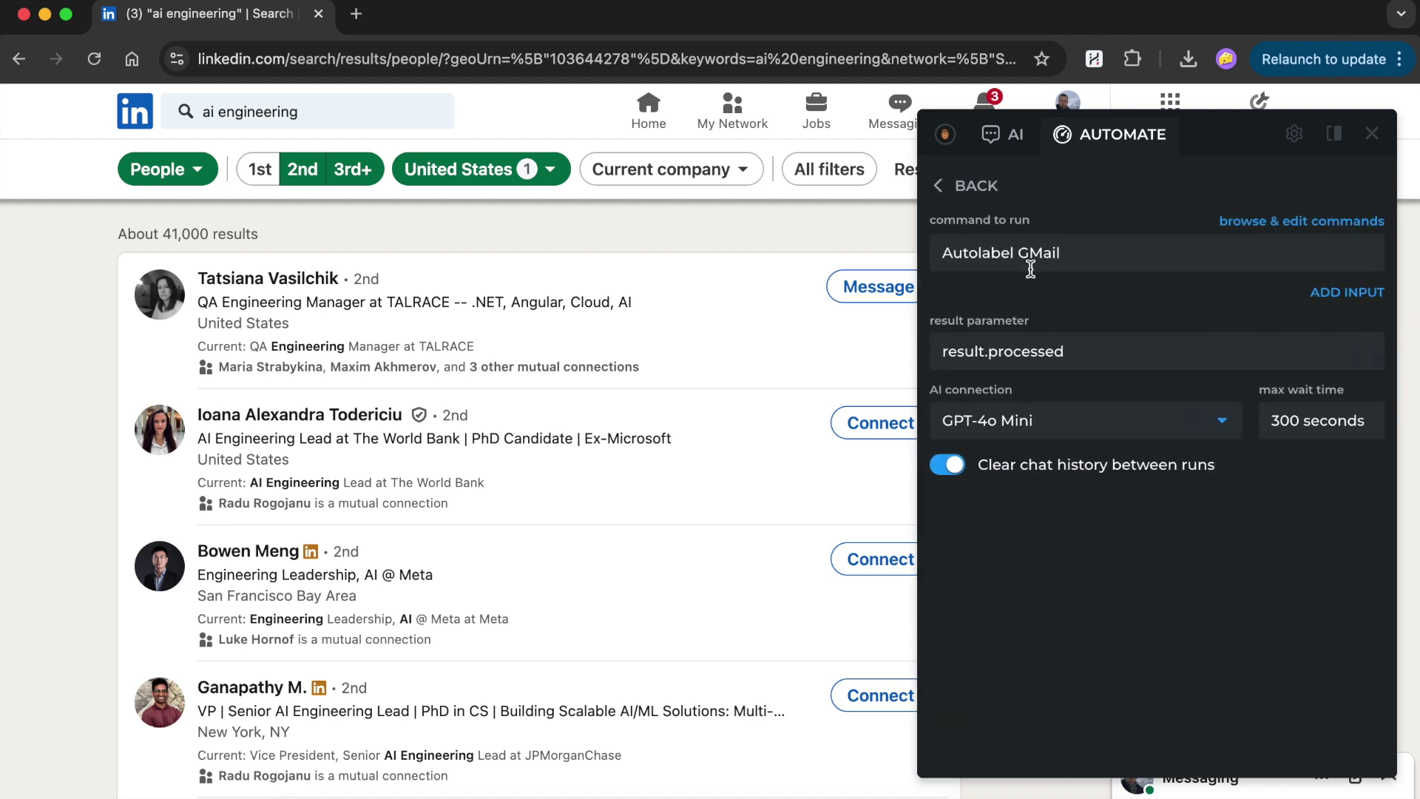
pyautogui.click(1081, 251)
pyautogui.write('Linkedin')
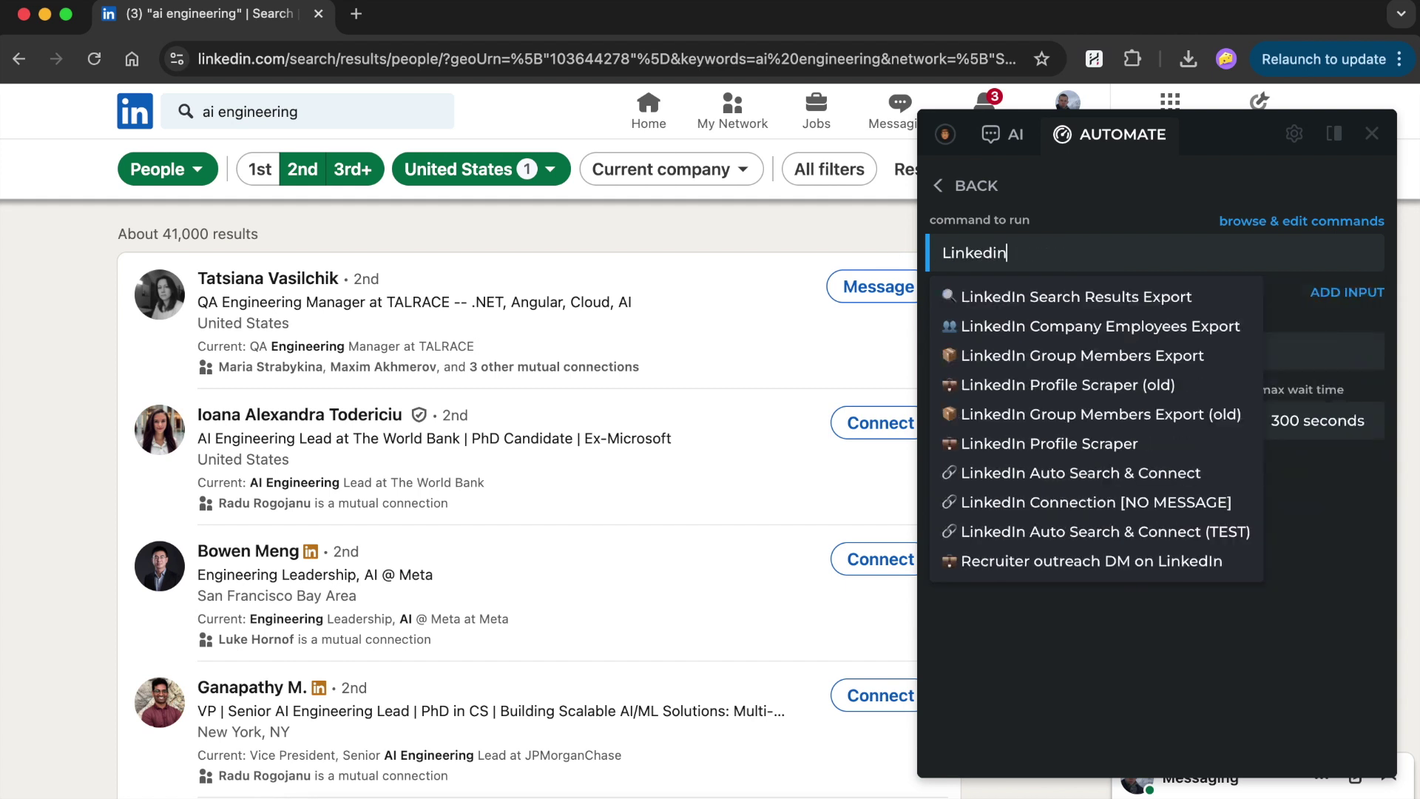
pyautogui.click(1017, 475)
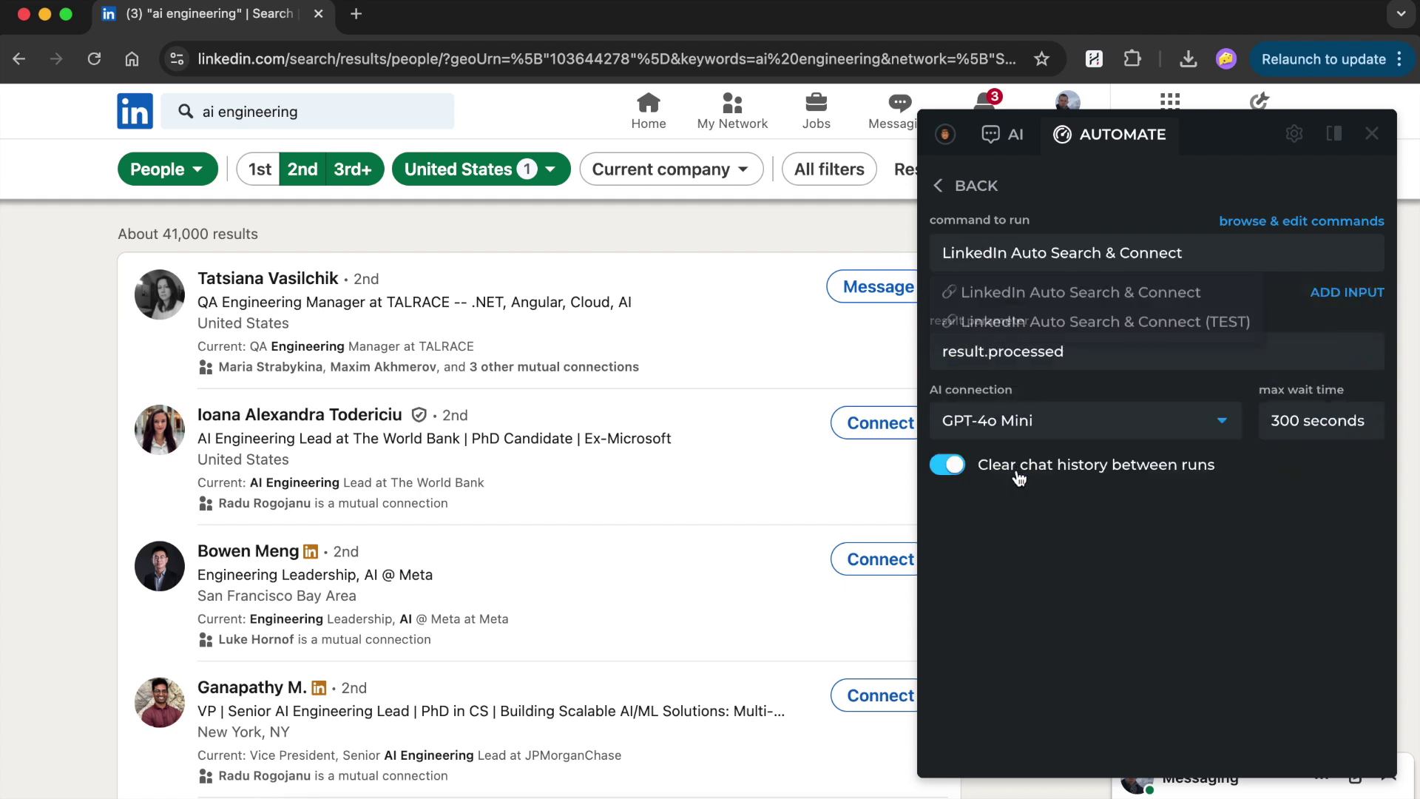
pyautogui.click(1320, 290)
pyautogui.write('20')
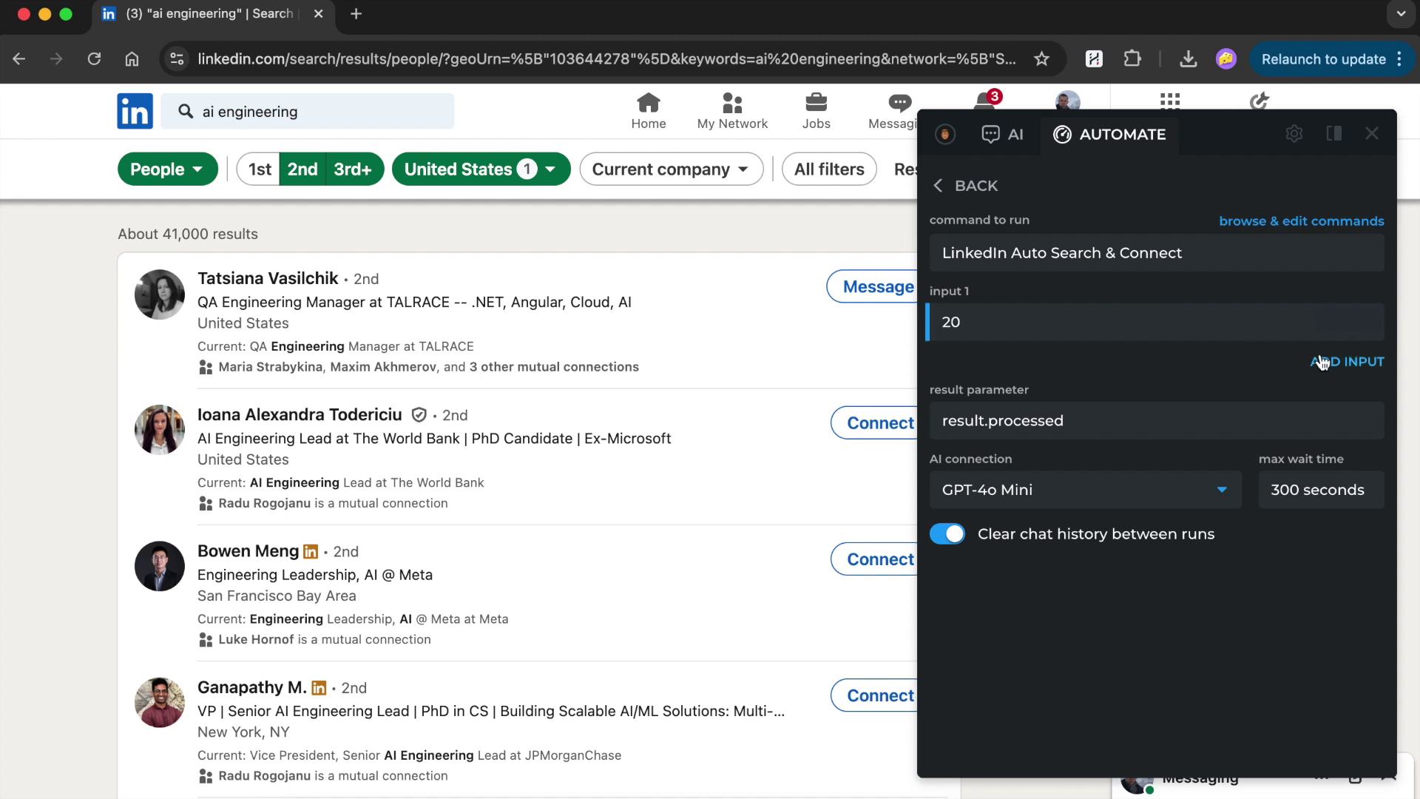
pyautogui.click(1321, 363)
pyautogui.write('json.length')
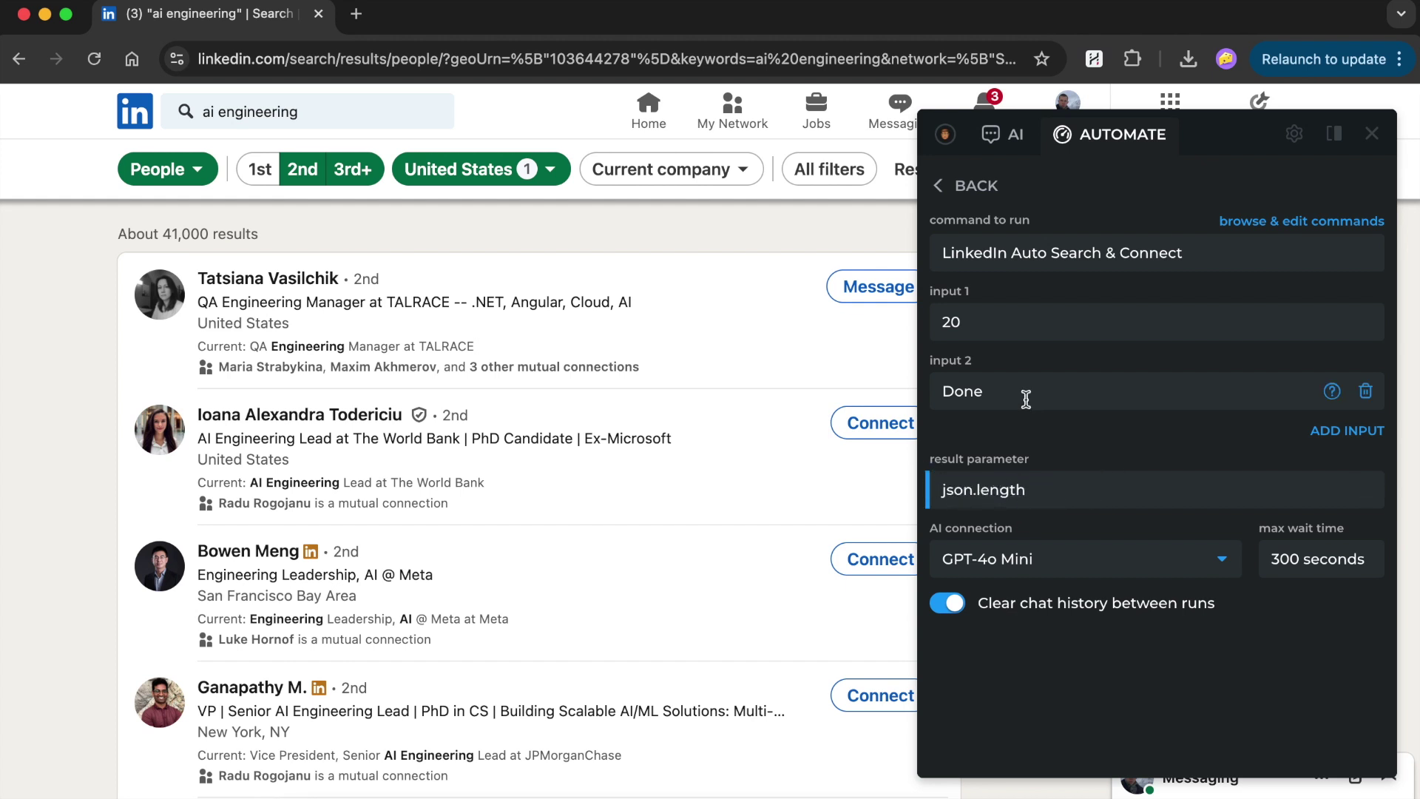
# - Schedule the task to run every day in an auto-closing tab, then start it
pyautogui.click(940, 186)
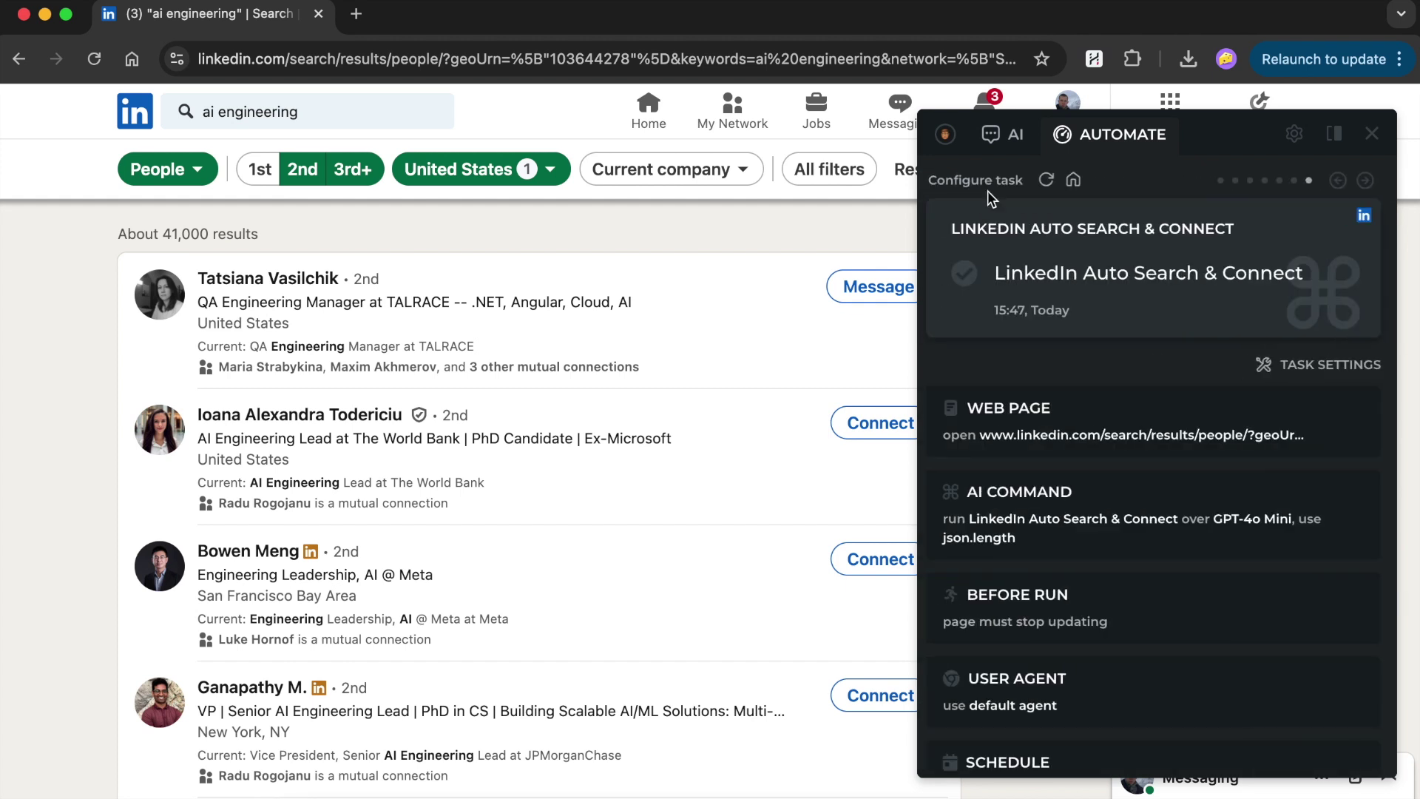
pyautogui.scroll(-2, 1014, 555)
pyautogui.click(1089, 630)
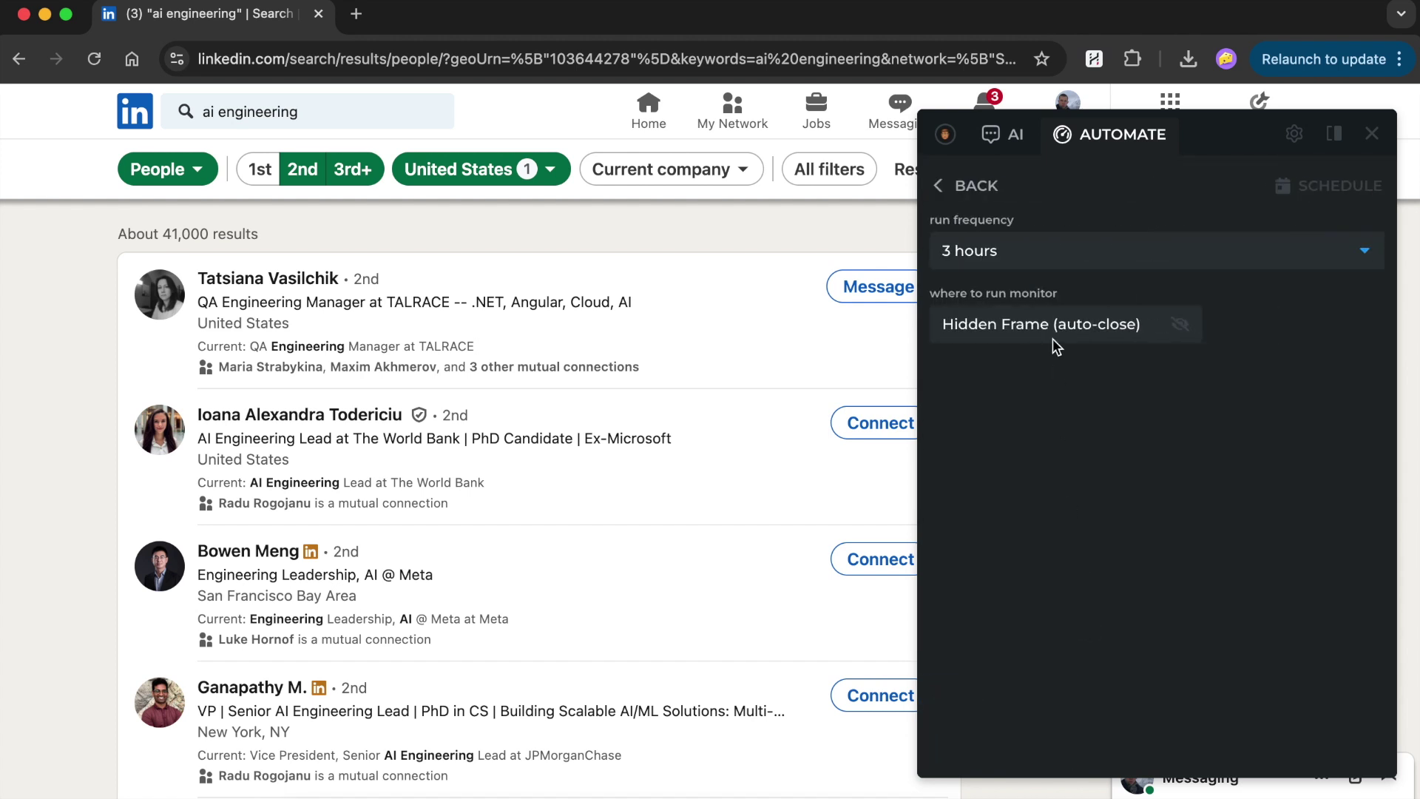
pyautogui.click(1059, 261)
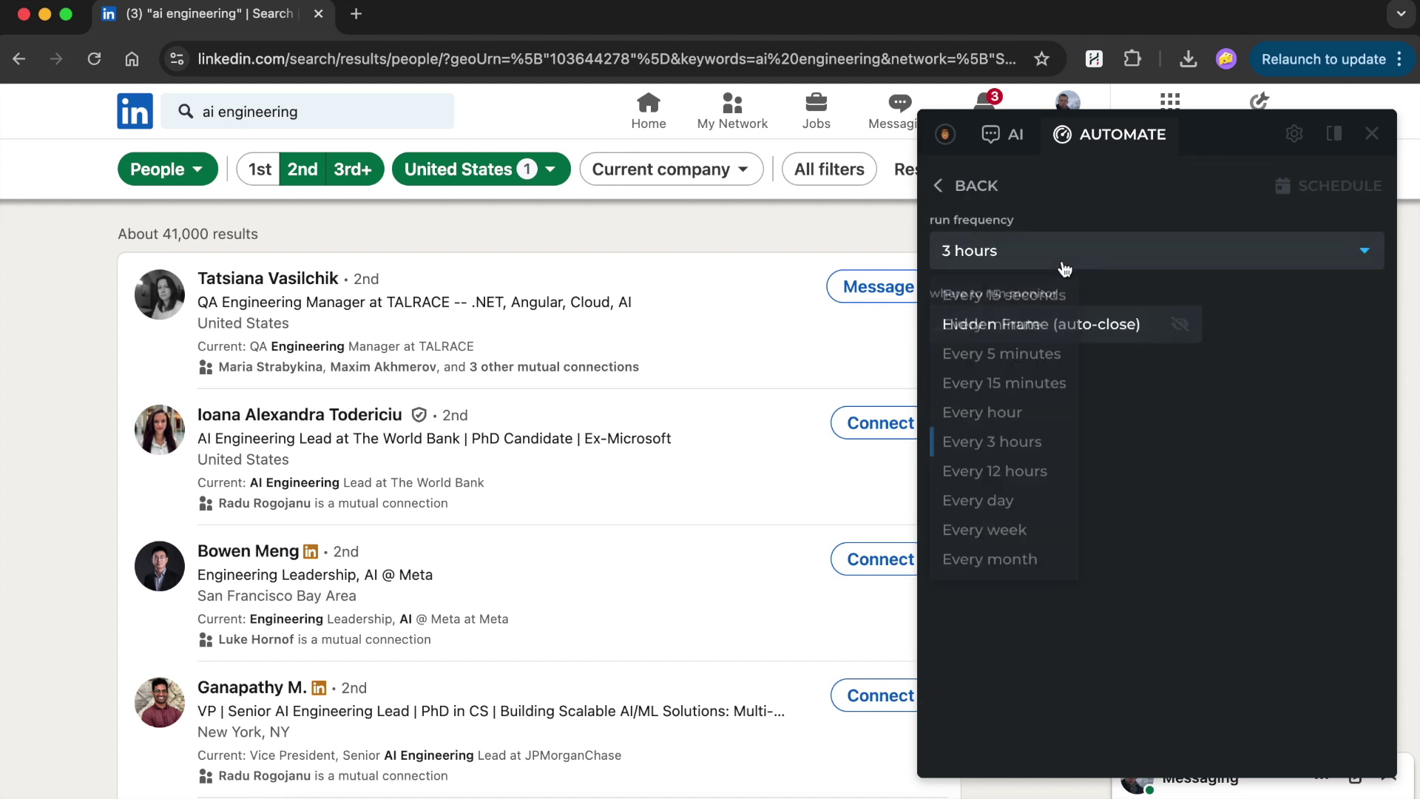
pyautogui.click(998, 505)
pyautogui.click(1002, 323)
pyautogui.click(1001, 373)
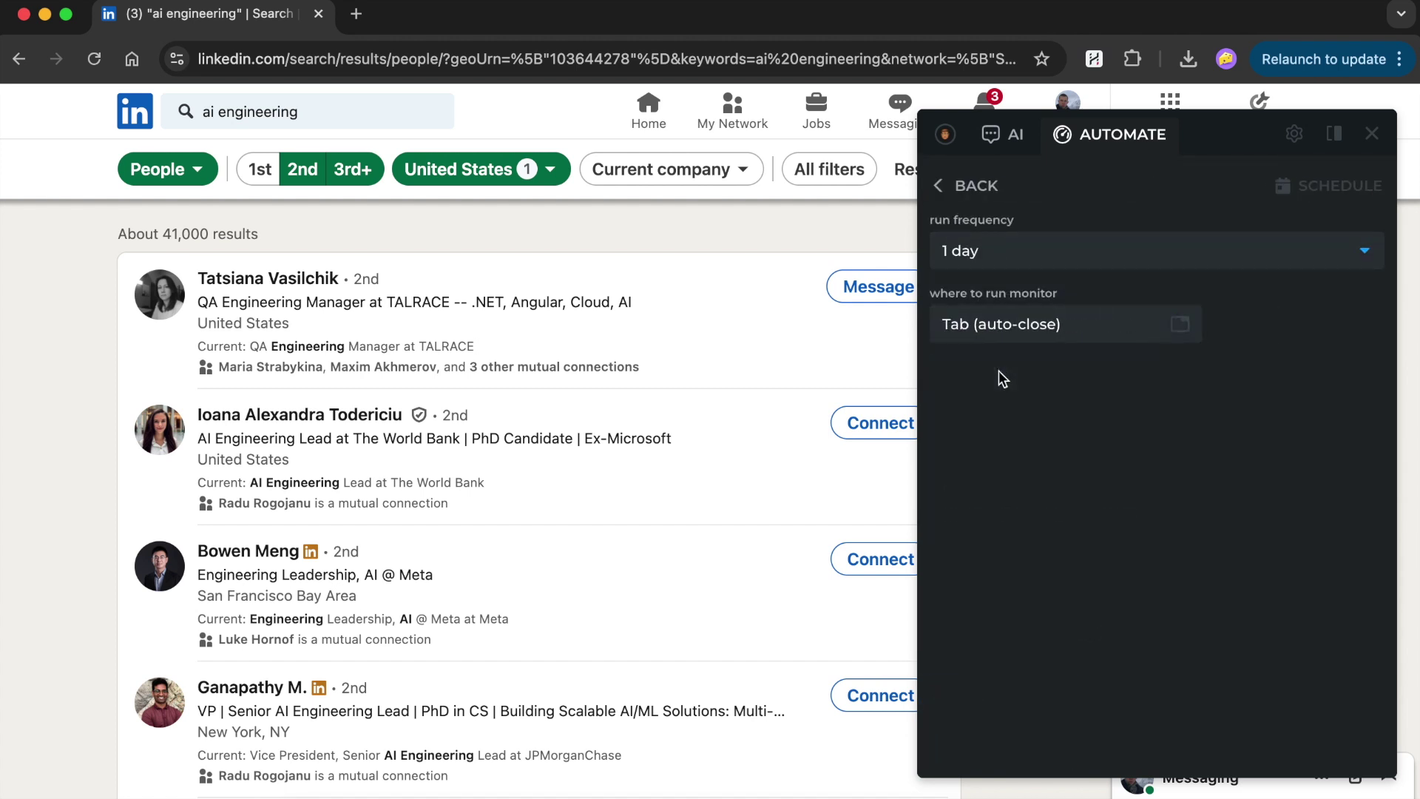
pyautogui.click(962, 189)
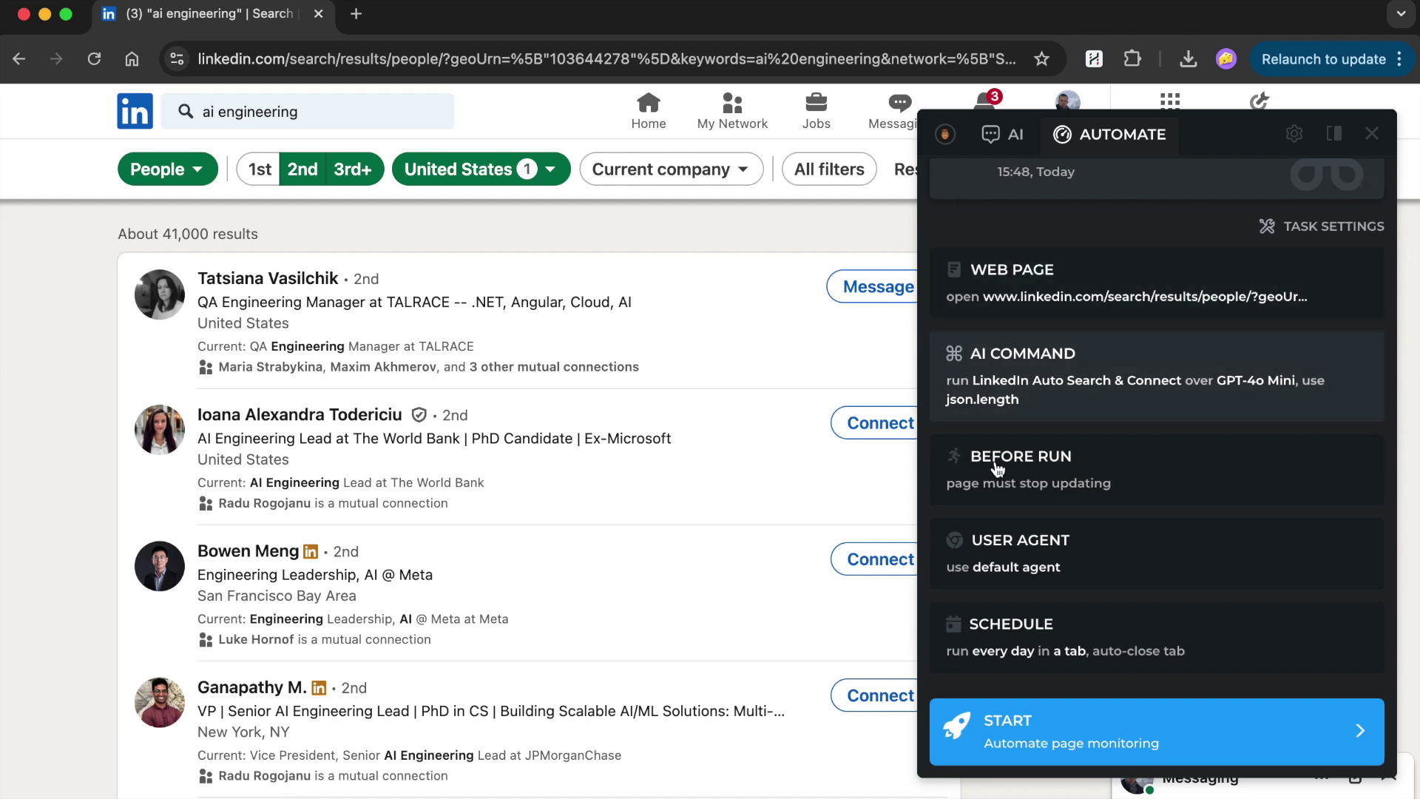
pyautogui.click(1047, 726)
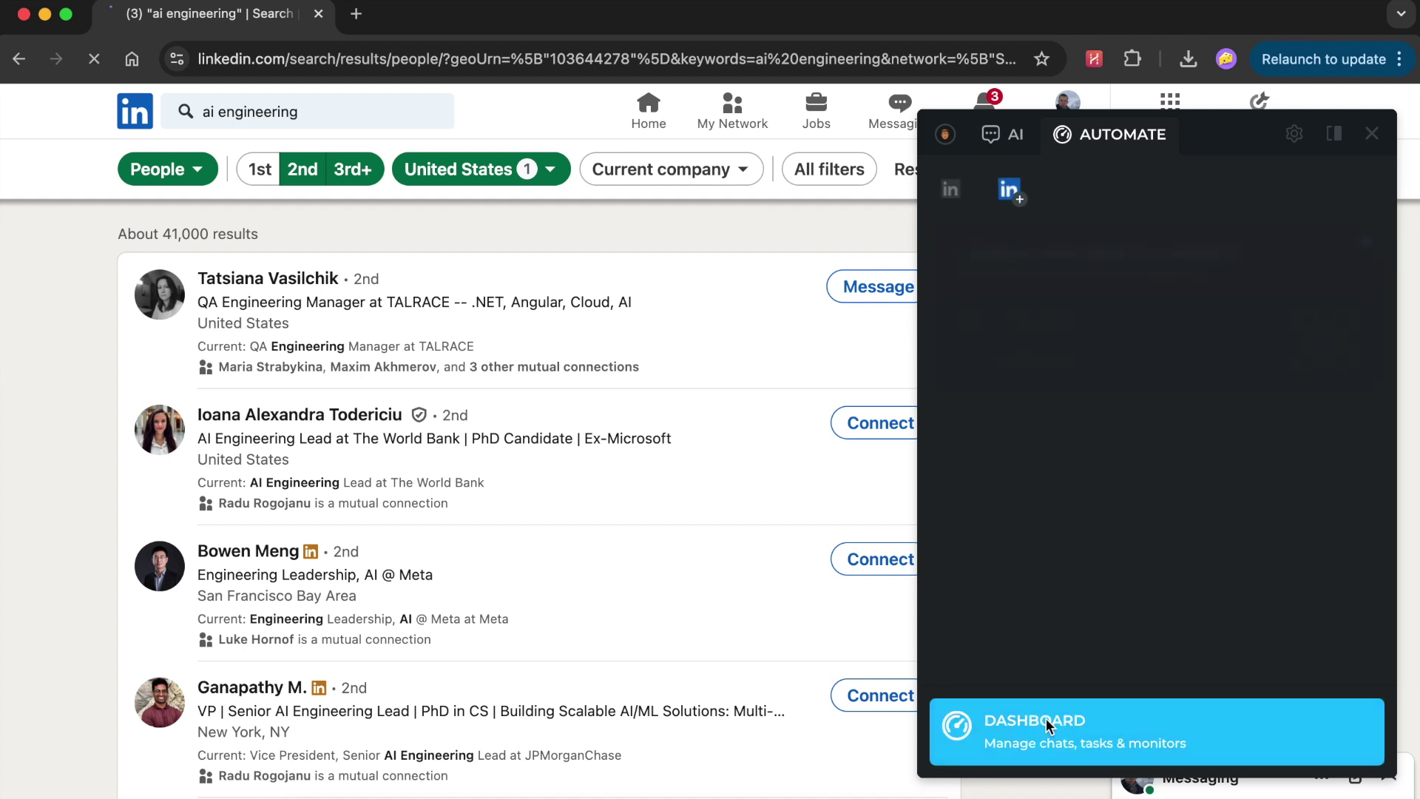
# - Inspect the latest, 8 Feb 17:13 and 7 Feb 17:11 runs in the chart
pyautogui.click(1388, 223)
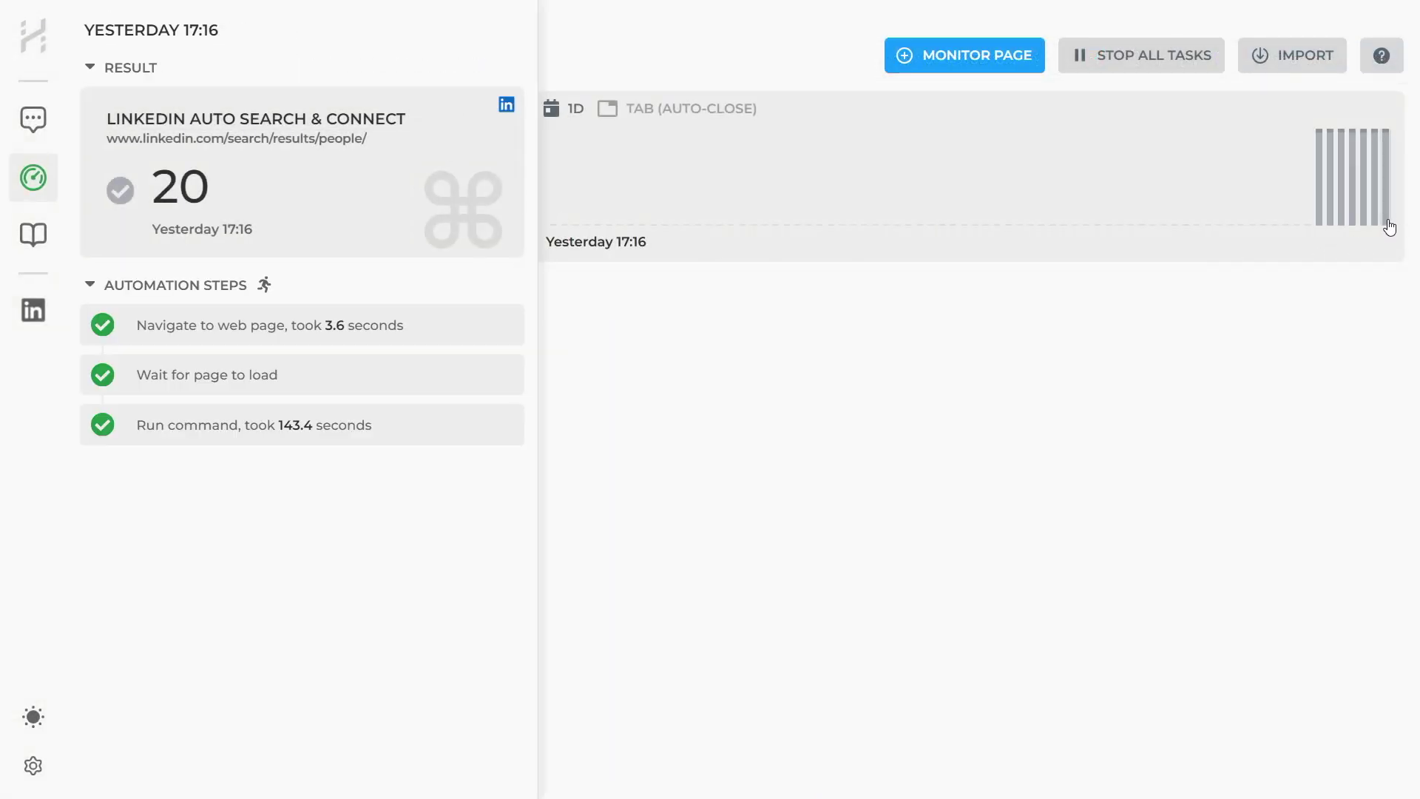
pyautogui.click(1375, 224)
pyautogui.click(1366, 220)
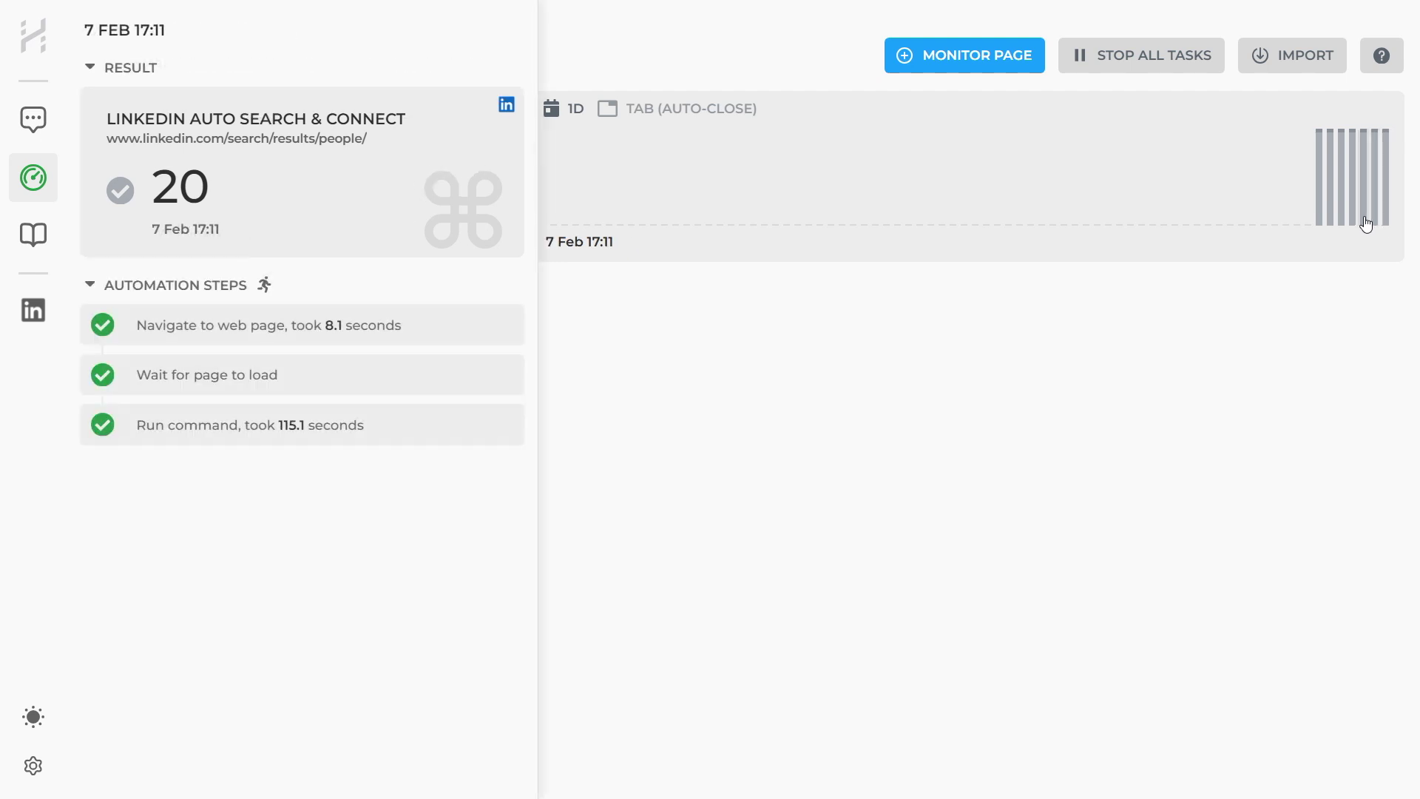